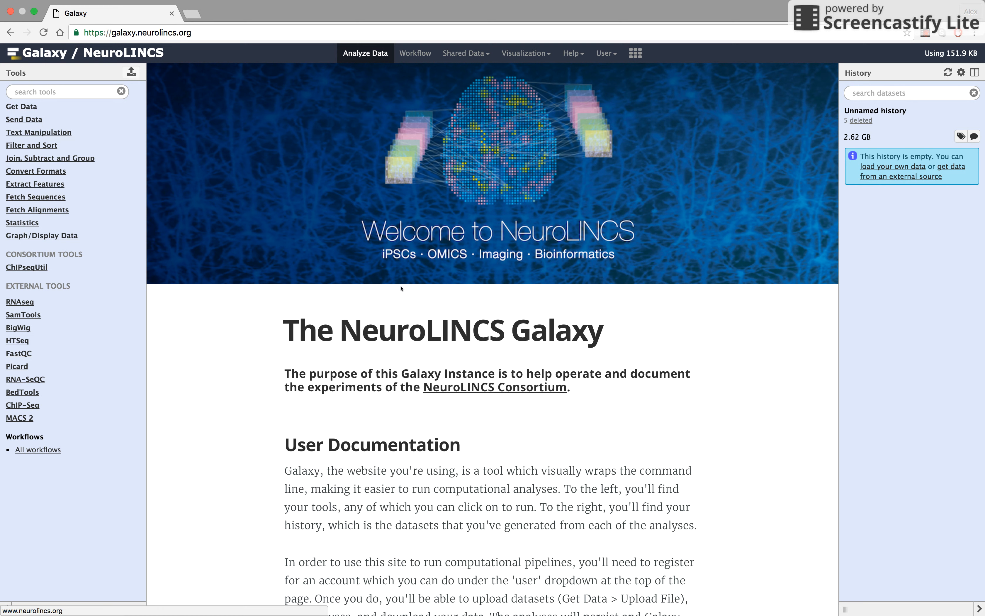
Step: Import the published ATAC-Seq workflow from the shared workflows into the account
click(476, 60)
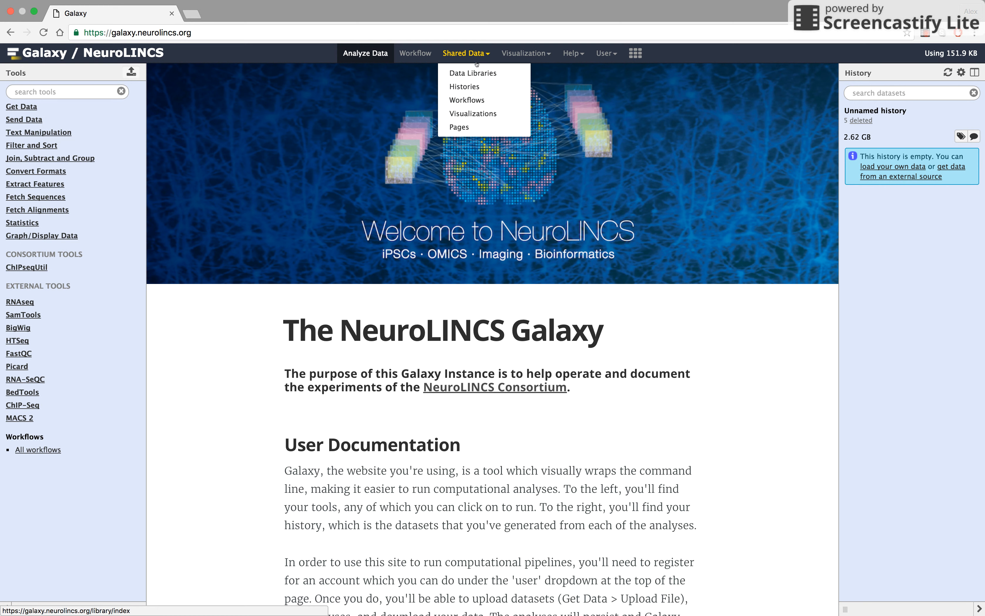
click(483, 101)
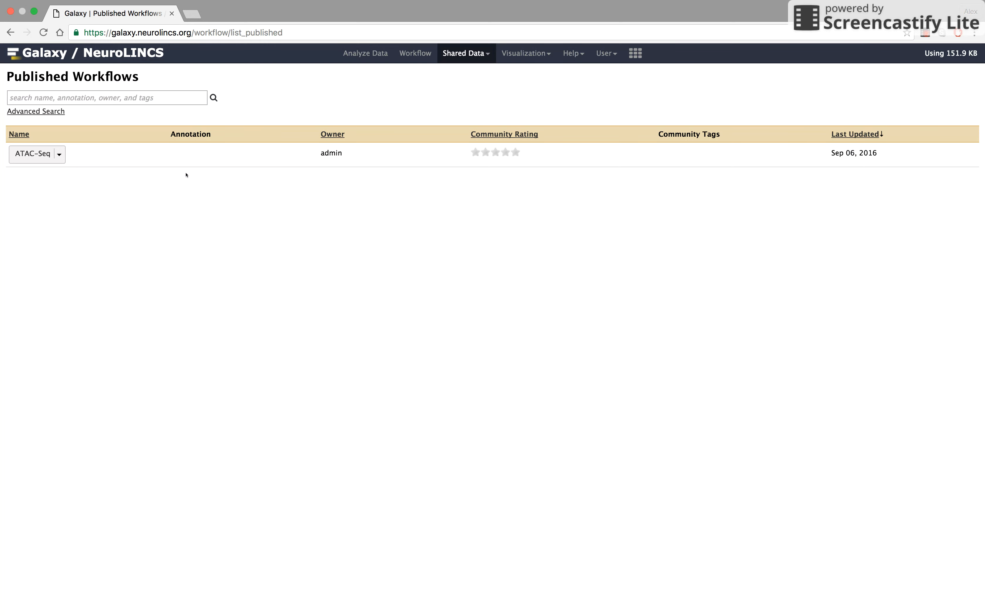
click(58, 154)
click(59, 167)
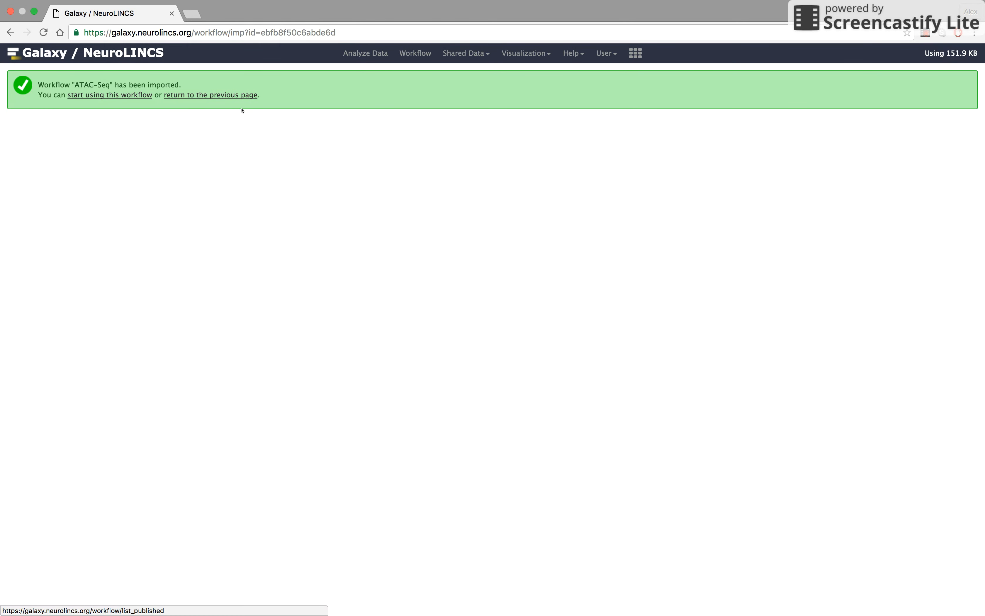
Step: Import 11_noMT_sorted.bam, ucsc_hg19_kgXref.txt and ucsc_hg19_knownGenes.txt from the ATAC-Seq Base data library into the unnamed history
click(464, 54)
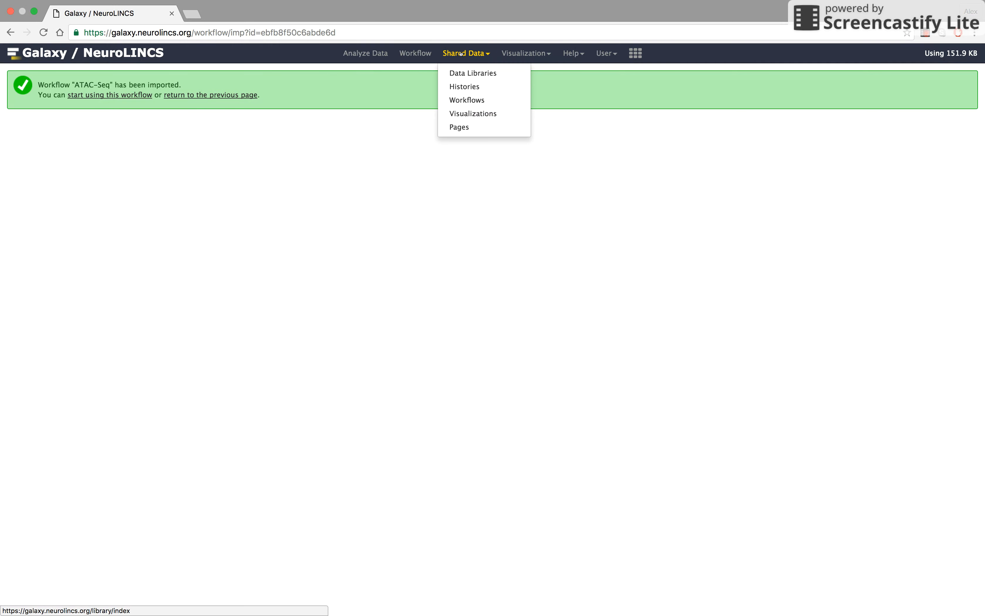
click(462, 71)
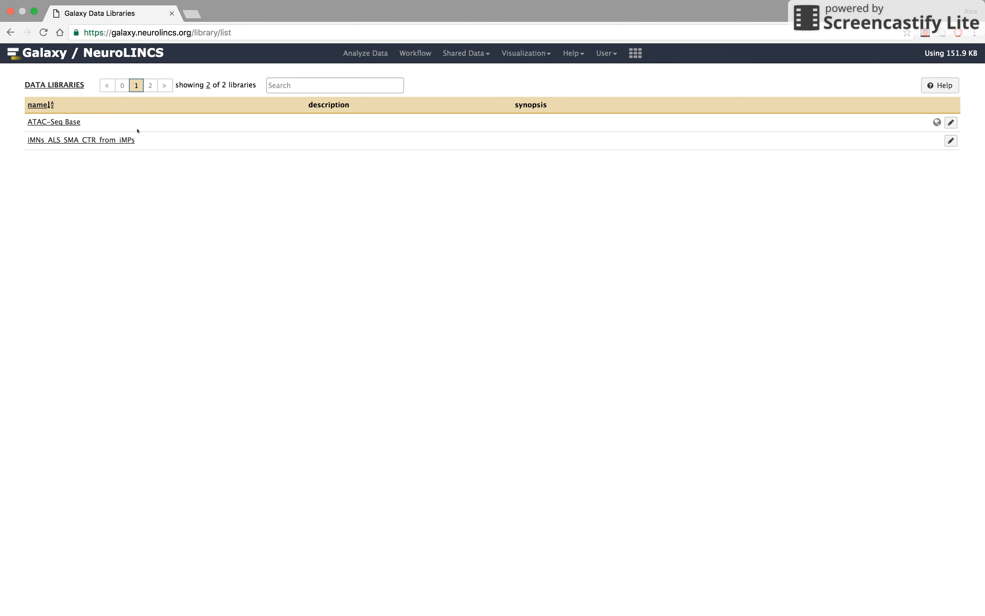
click(66, 123)
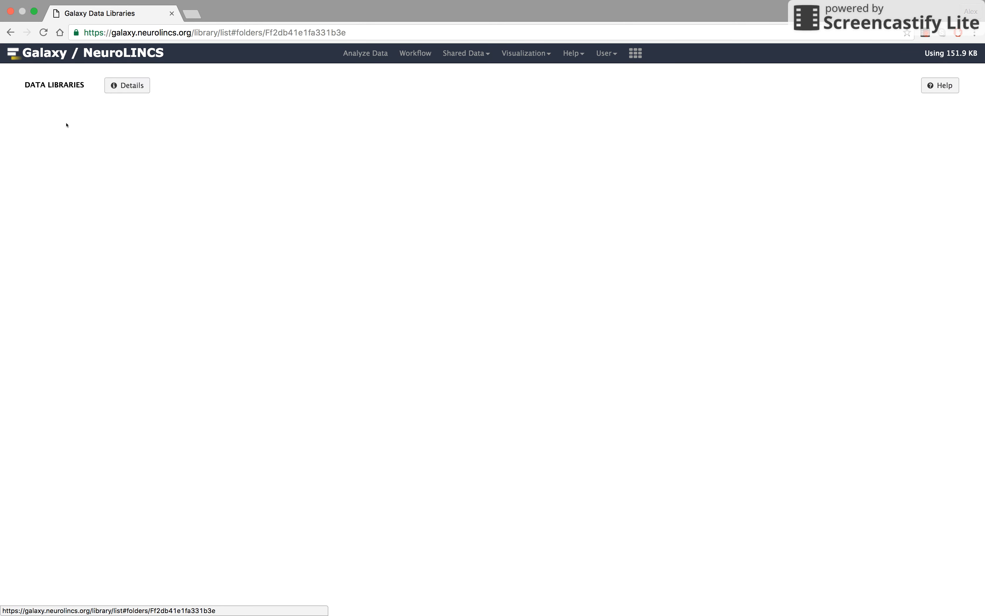
click(48, 169)
click(48, 185)
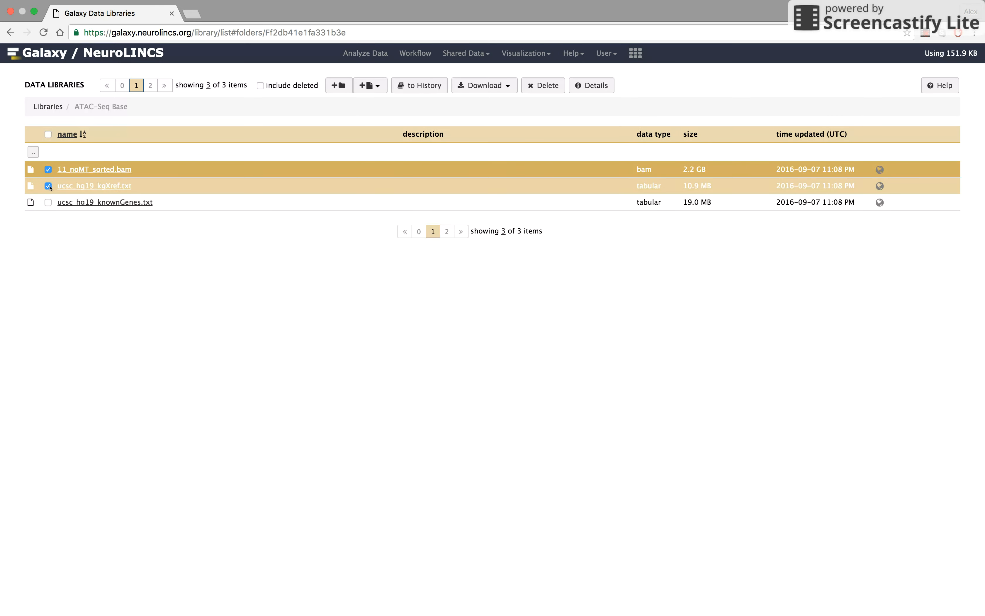
click(48, 202)
click(411, 87)
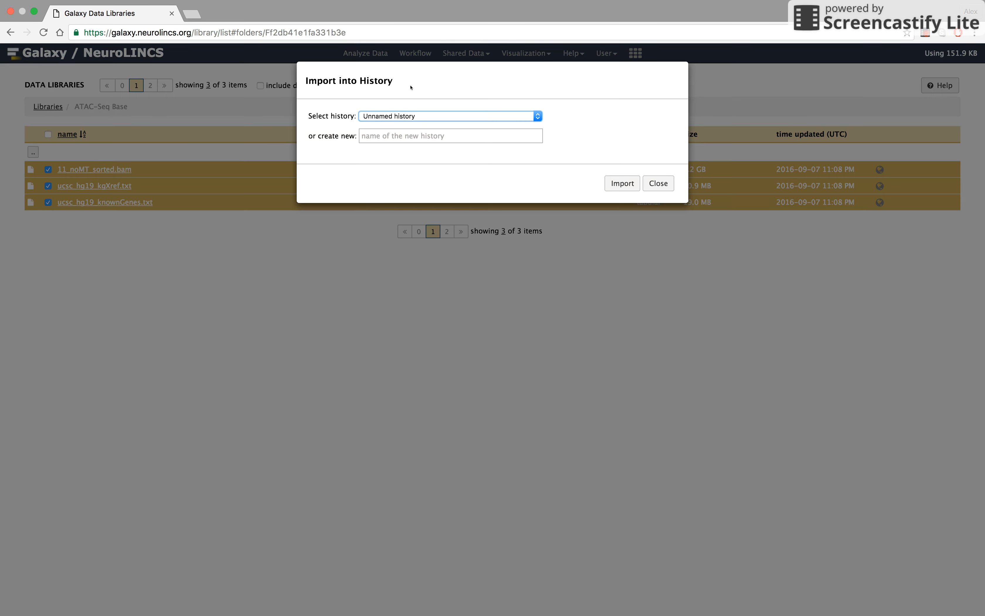
click(622, 183)
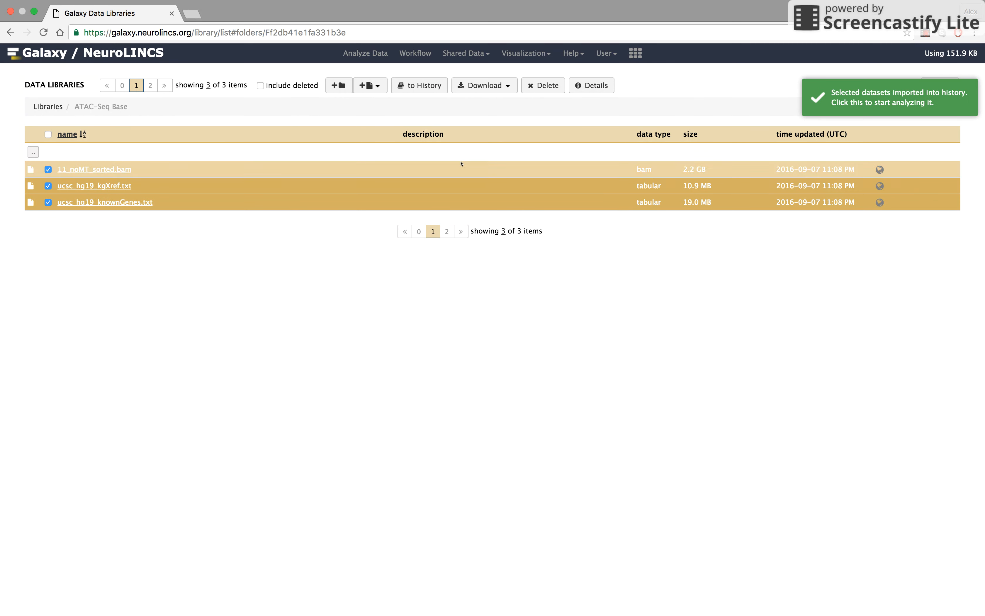
Step: Import 00iCTR-iMNs_merged.sam.sorted.bam from the iMNs_ALS_SMA_CTR_from_iMPs data library into the unnamed history and return to the analysis view
click(463, 57)
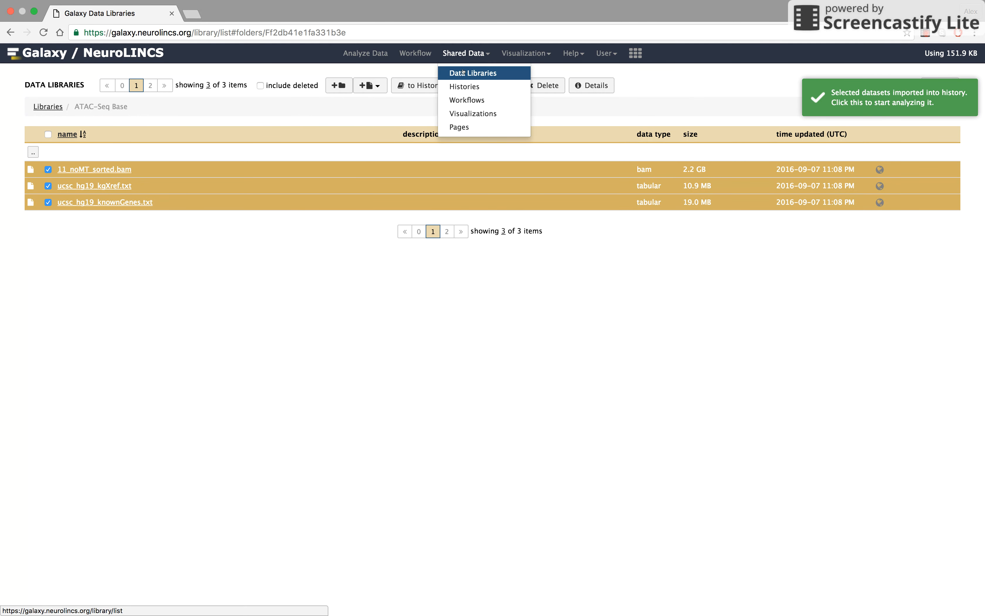
click(469, 71)
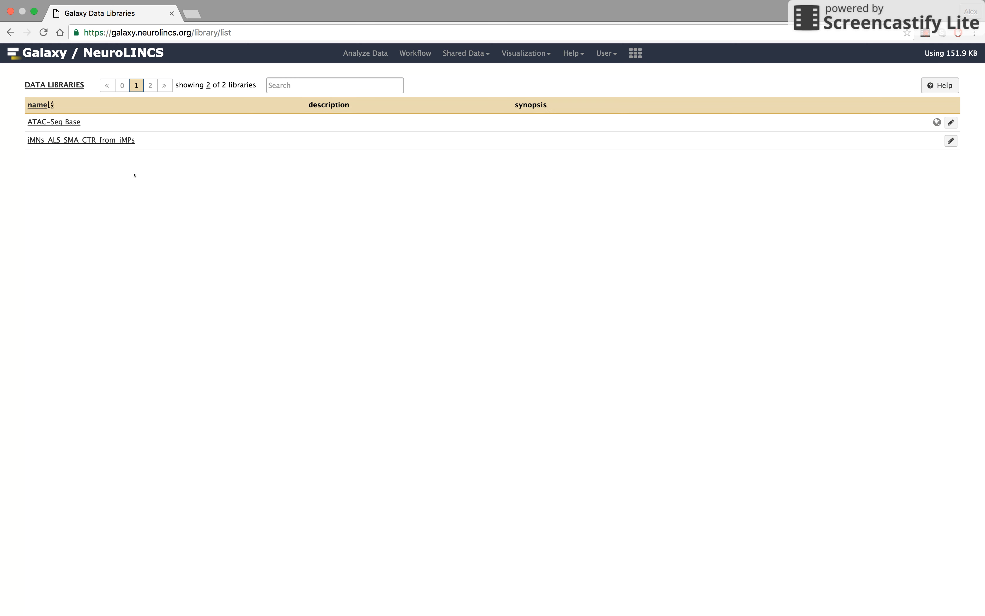
click(84, 142)
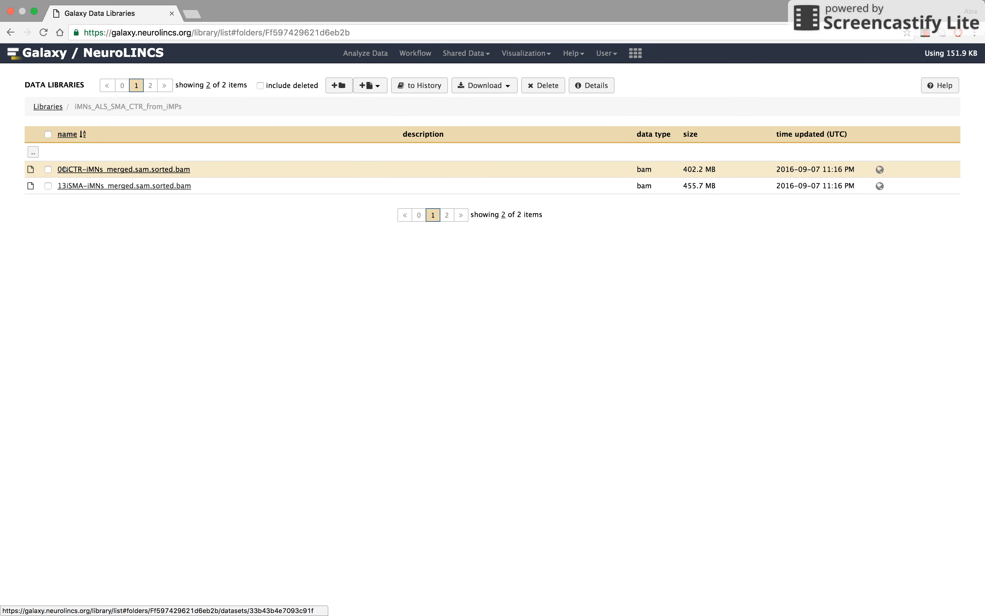
click(84, 175)
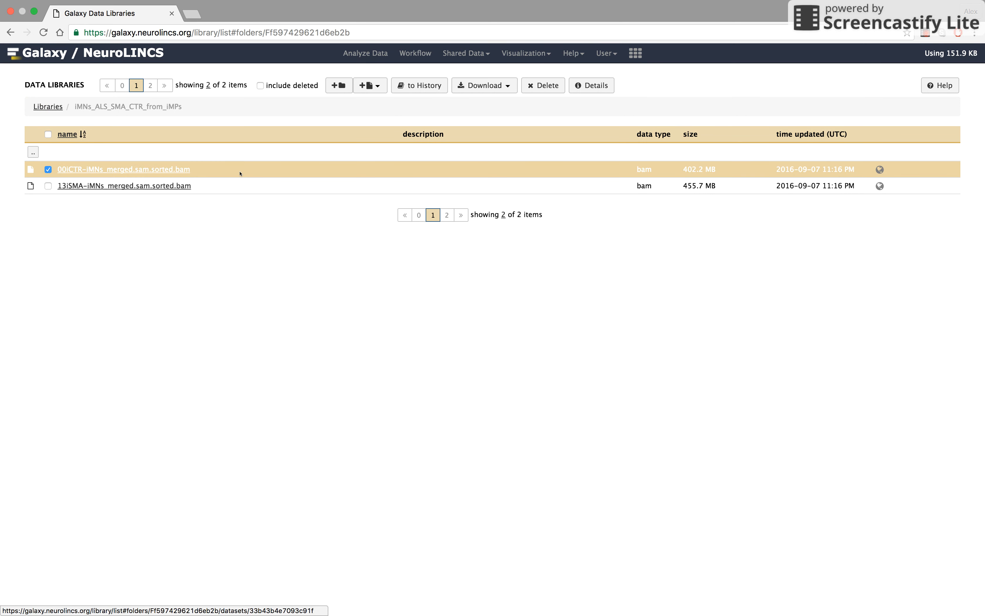
click(413, 90)
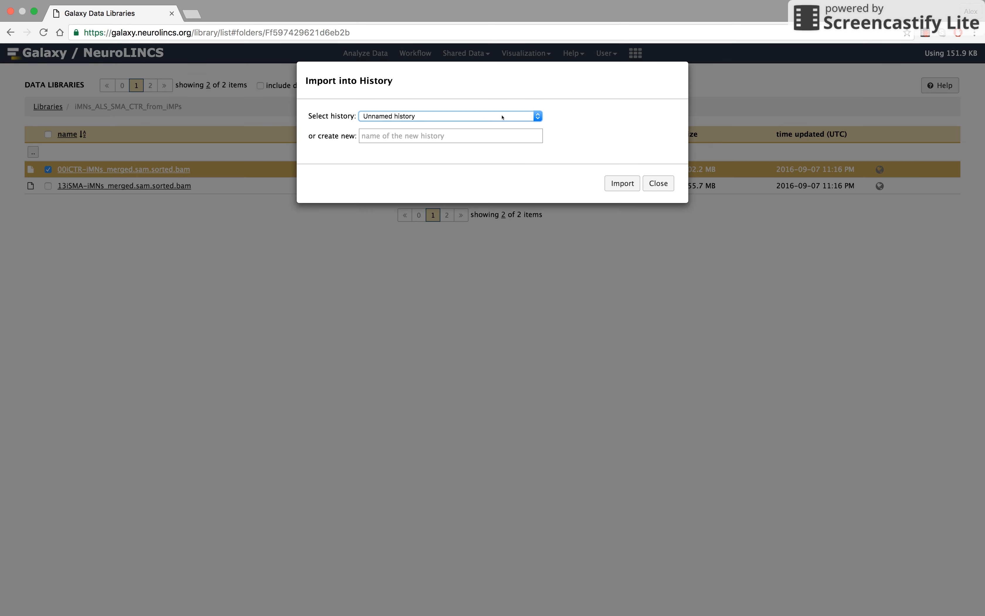
click(629, 187)
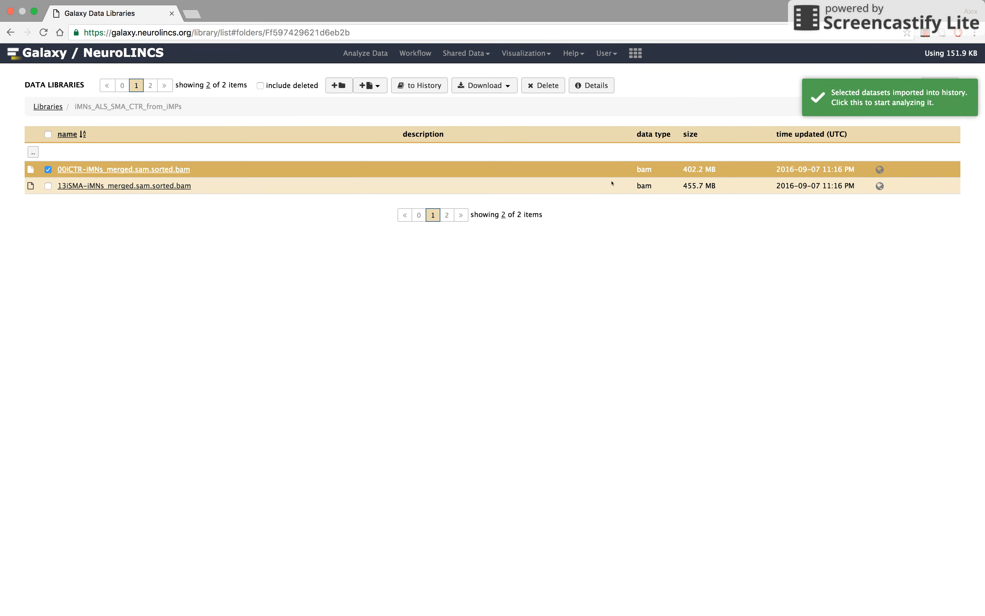
click(362, 54)
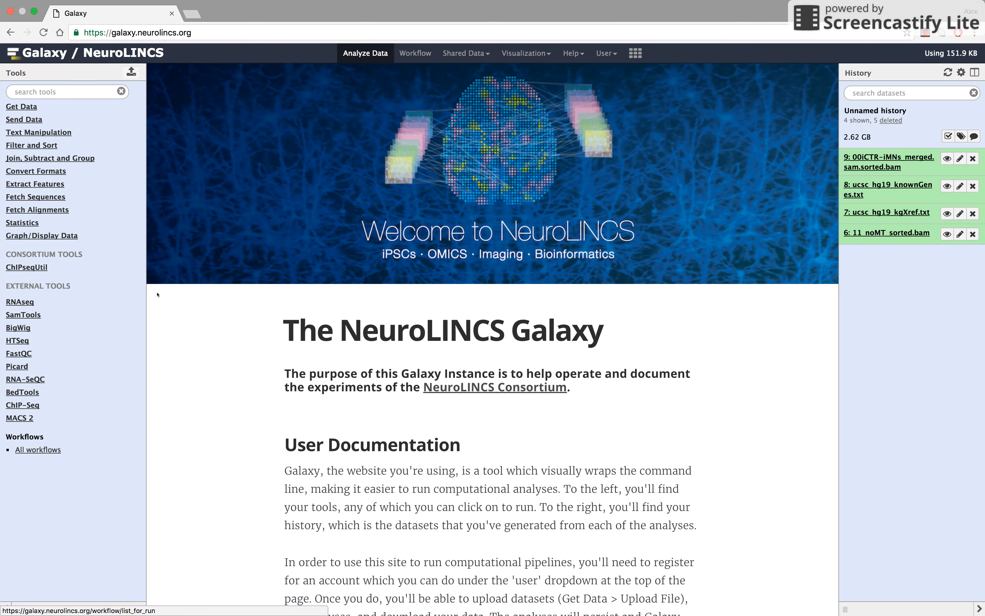
Step: Open the imported ATAC-Seq workflow in the workflow editor and examine its complete diagram of inputs and tools
click(409, 63)
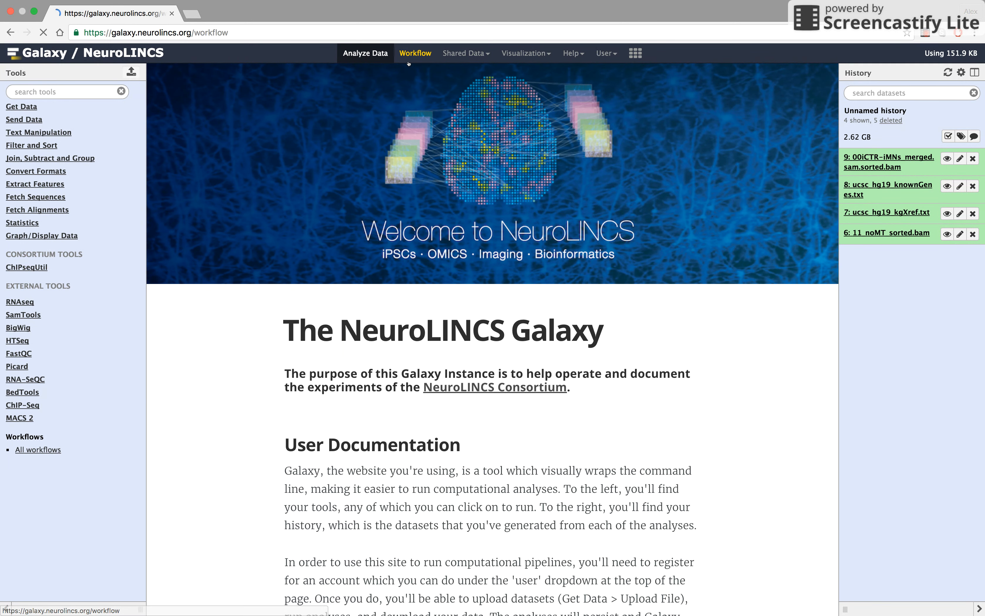
click(90, 129)
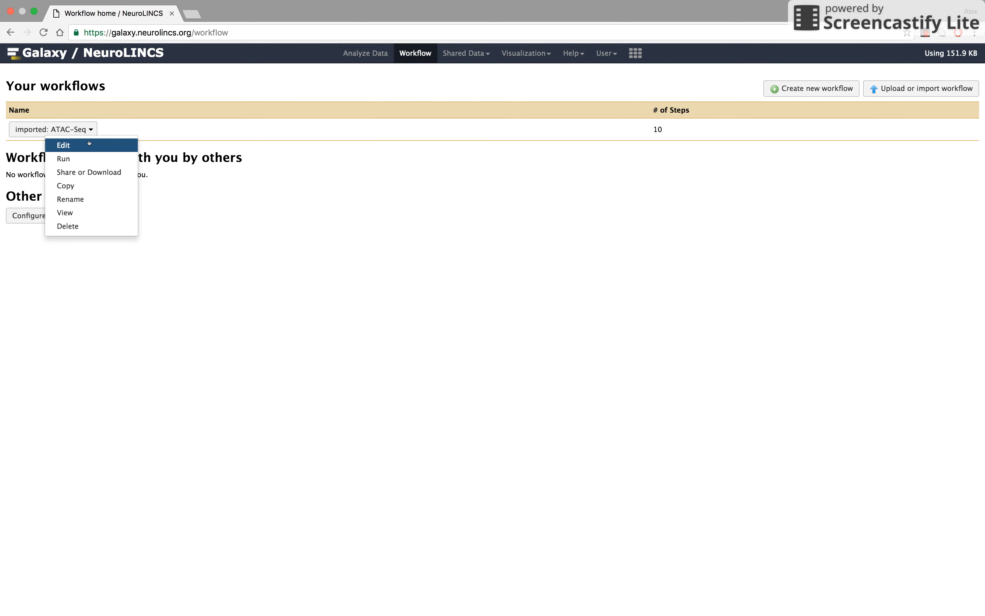
click(61, 143)
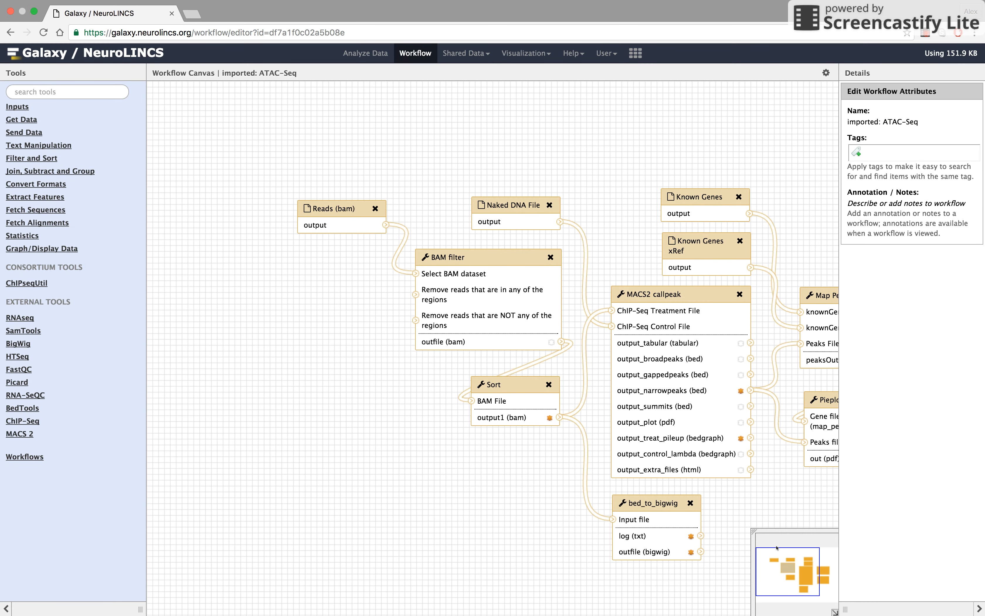
drag(789, 552, 800, 562)
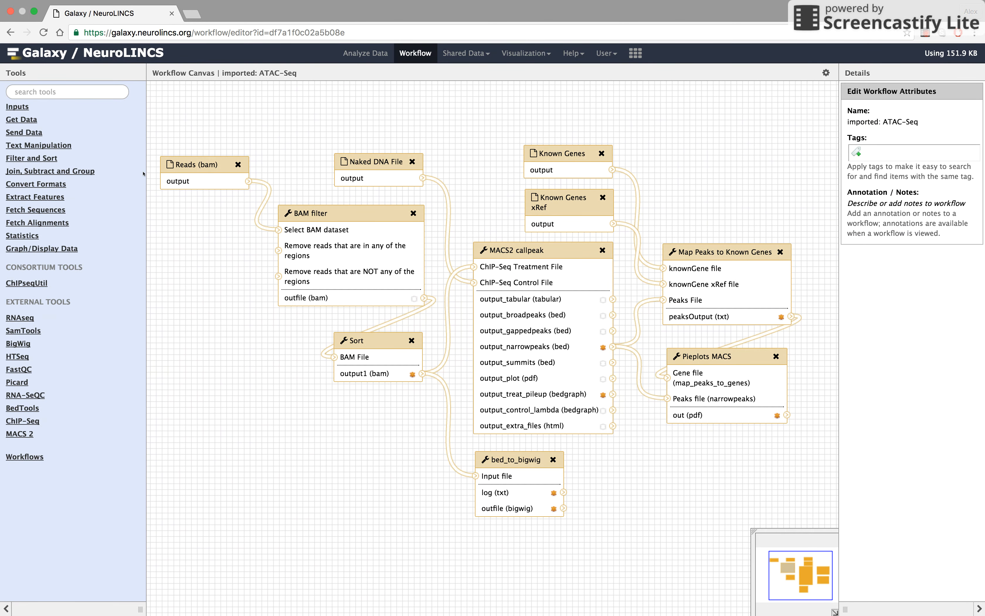
Step: Set up a run of the imported ATAC-Seq workflow with 00iCTR-iMNs_merged.sam.sorted.bam as Reads and 11_noMT_sorted.bam as NakedDNAFile
click(365, 53)
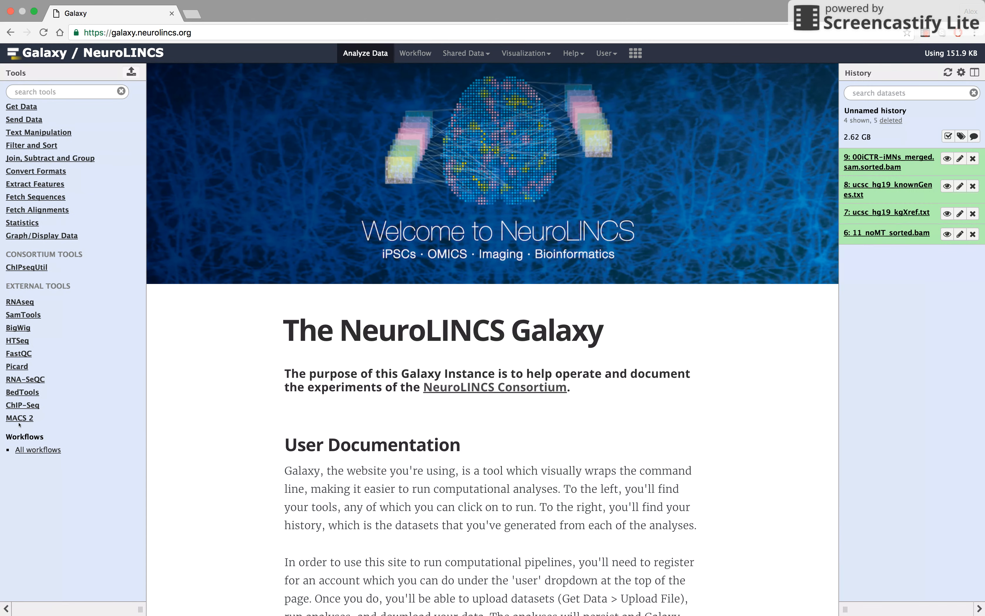
click(25, 455)
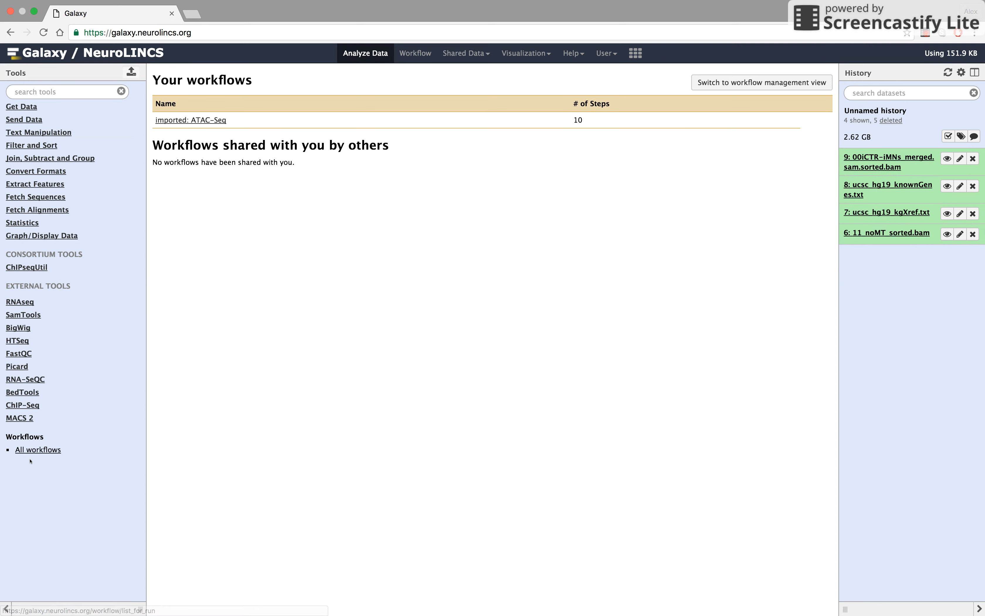
click(203, 121)
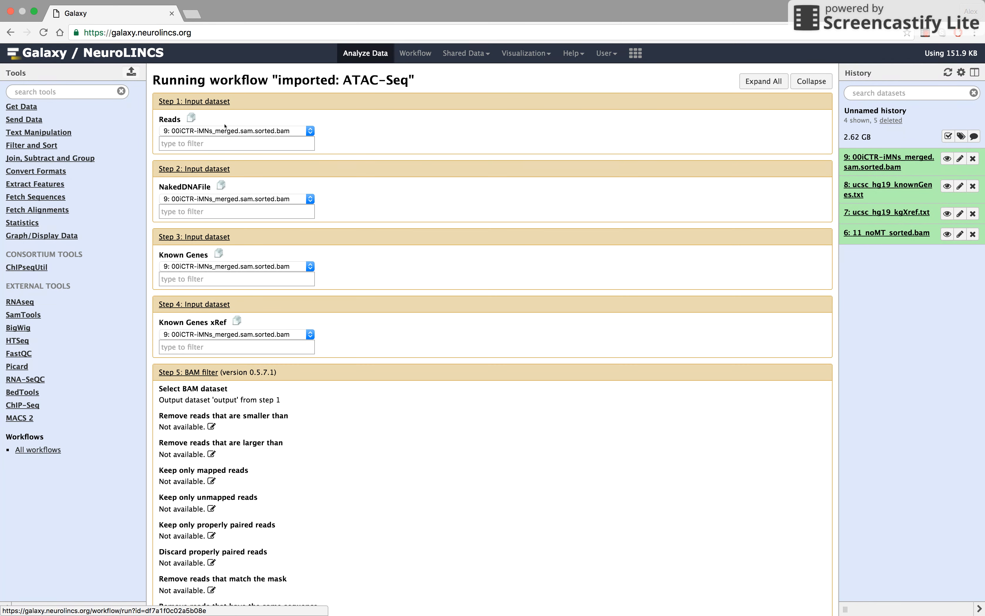
click(299, 131)
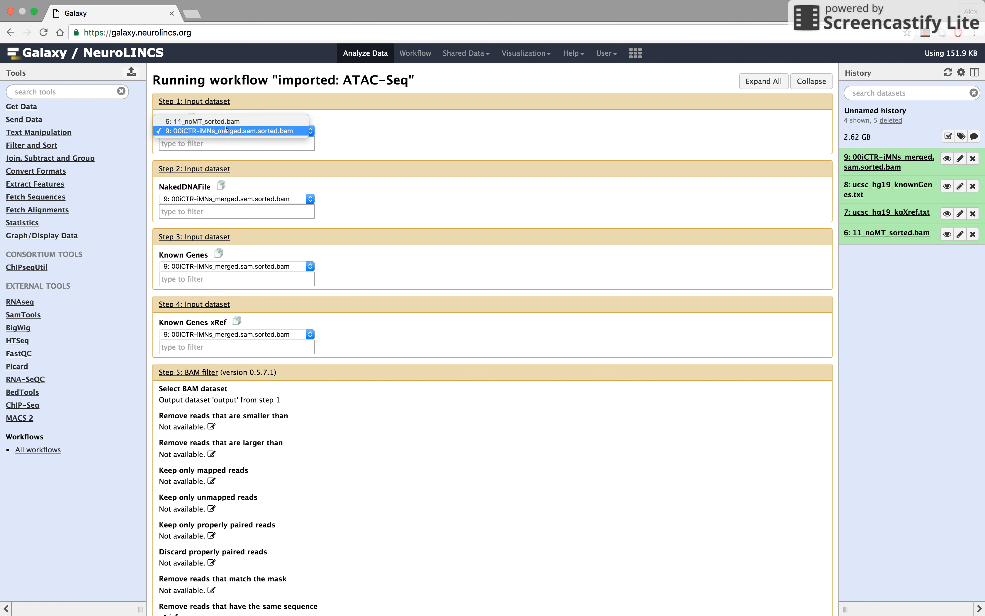
click(222, 188)
click(220, 198)
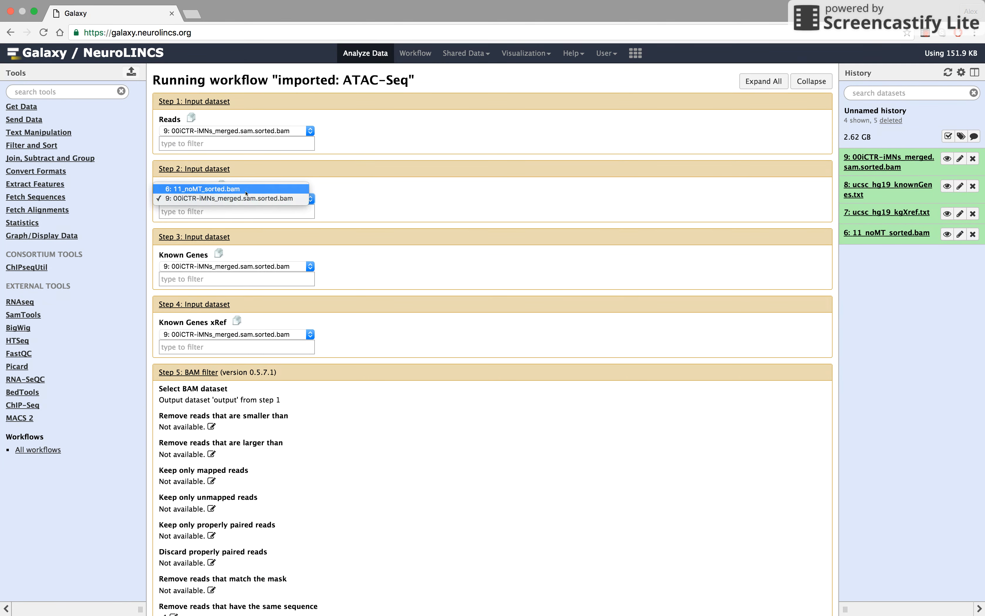
key(Return)
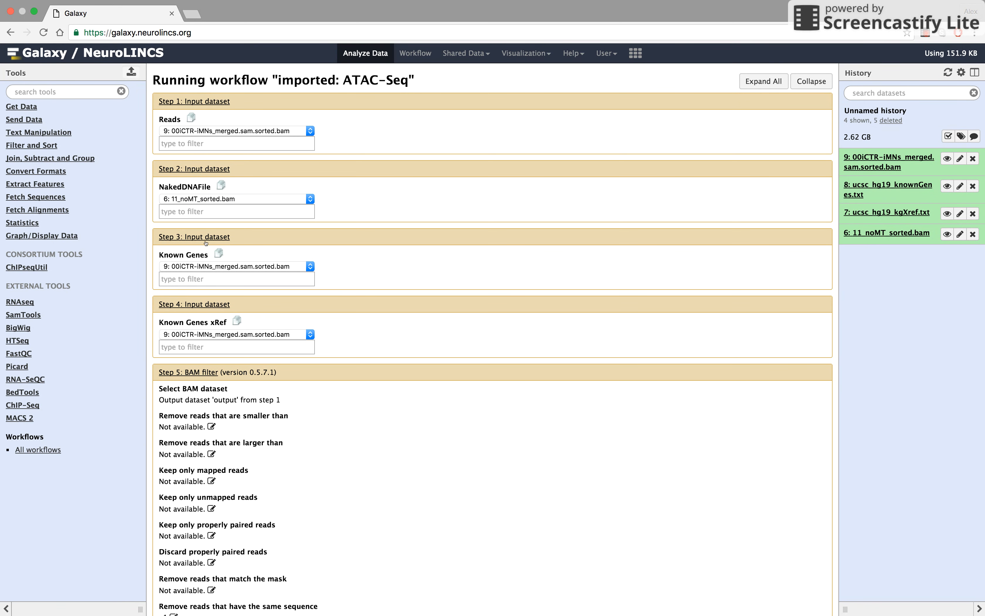
Step: Set the Known Genes input to ucsc_hg19_knownGenes.txt and the Known Genes xRef input to ucsc_hg19_kgXref.txt
click(201, 268)
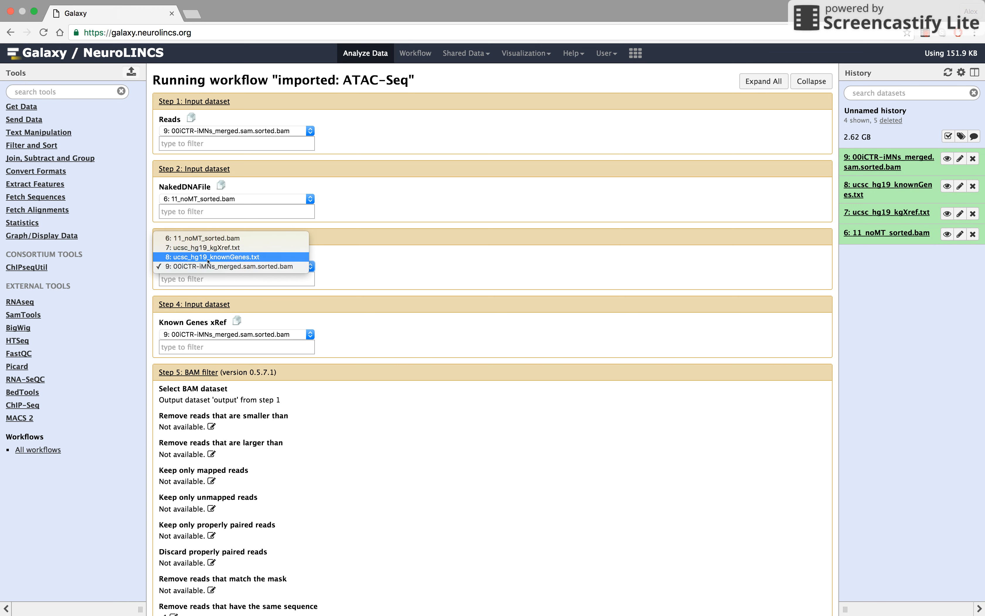
click(343, 264)
click(232, 266)
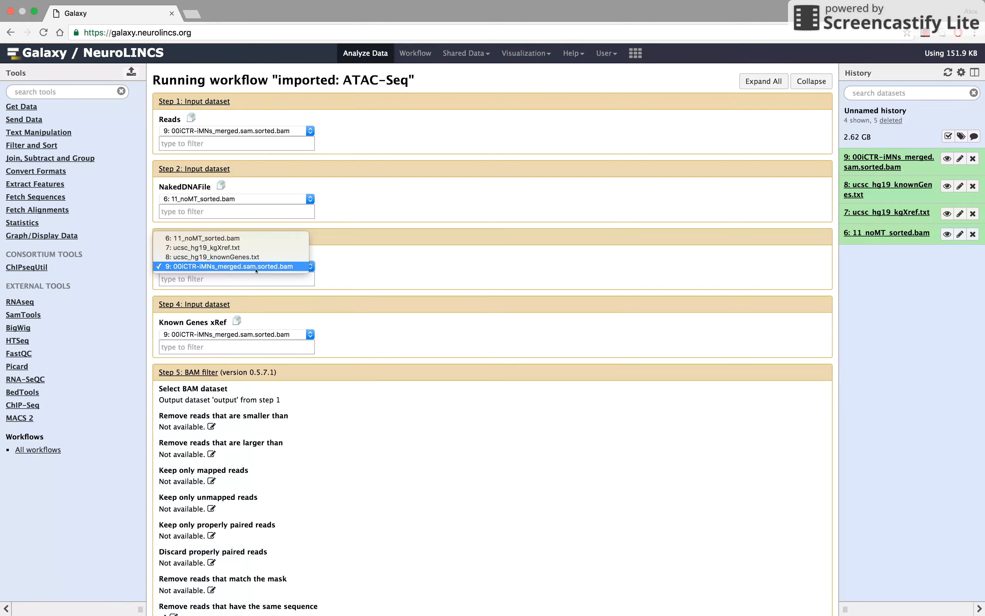
click(231, 257)
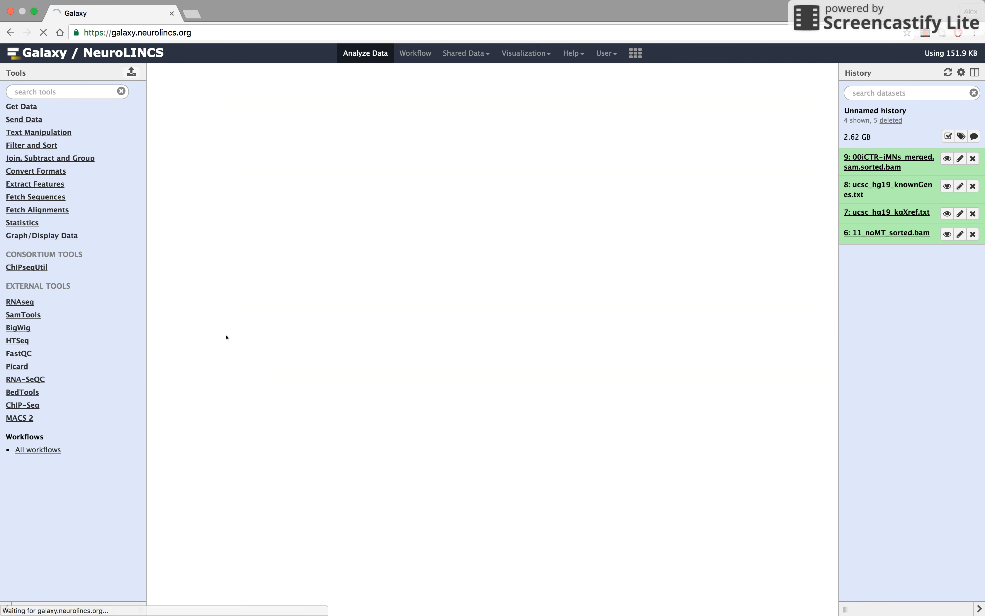
click(228, 334)
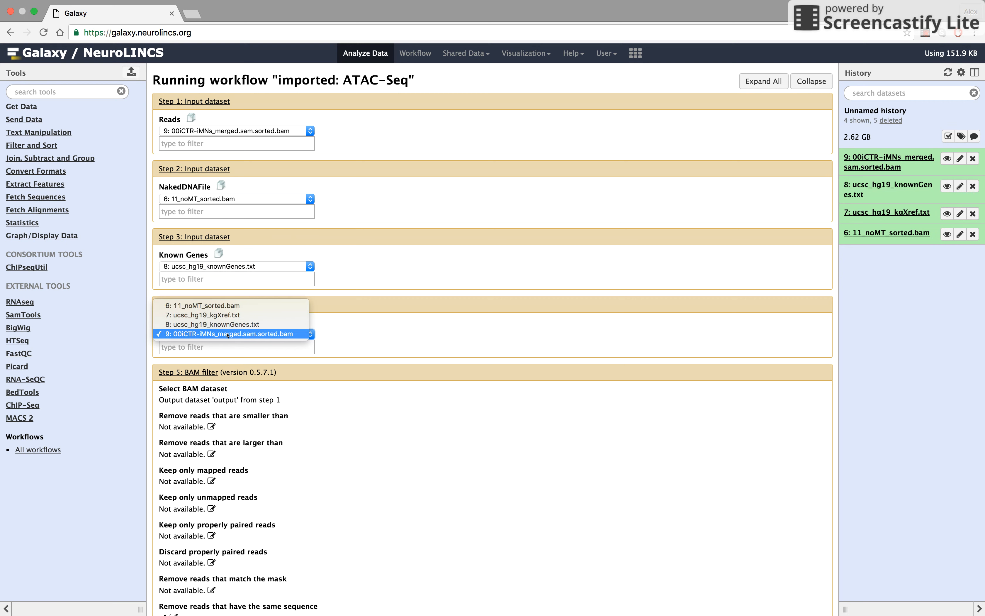
click(229, 315)
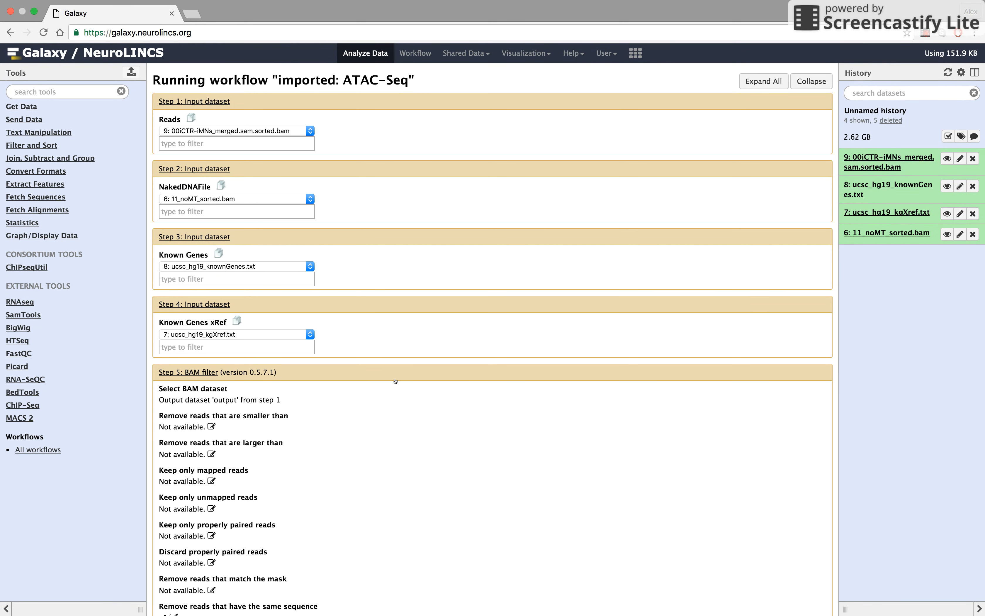
Step: Review the BAM filter parameters and run the workflow with results going to the current history
scroll(395, 380, down, 10)
scroll(395, 381, up, 7)
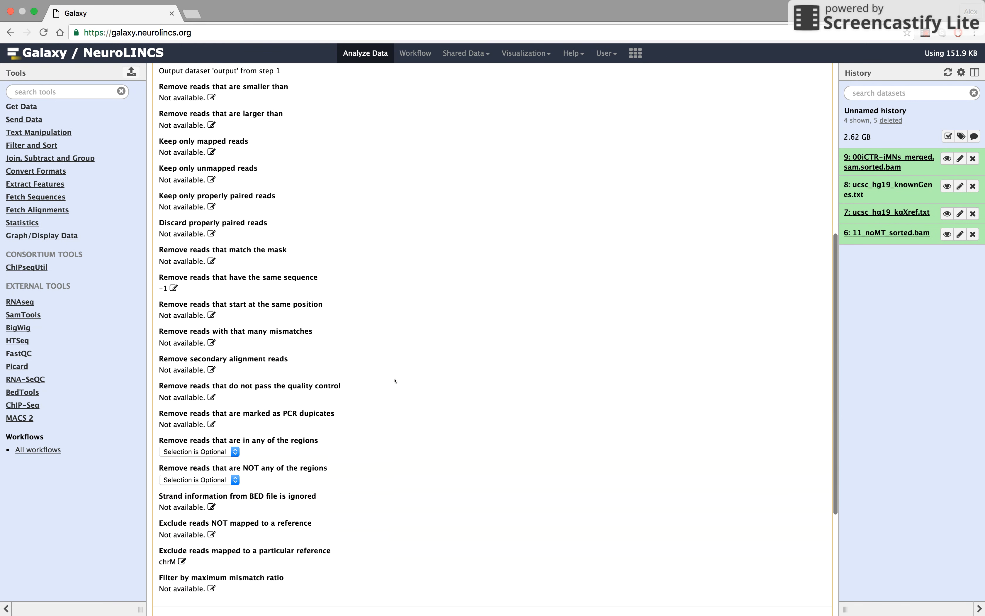
scroll(225, 217, down, 7)
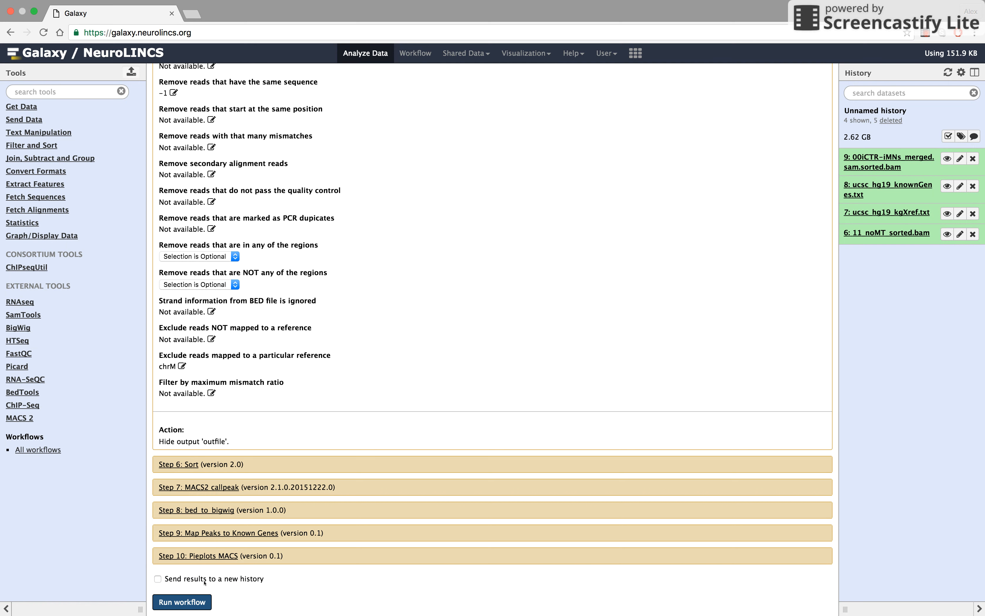
click(190, 602)
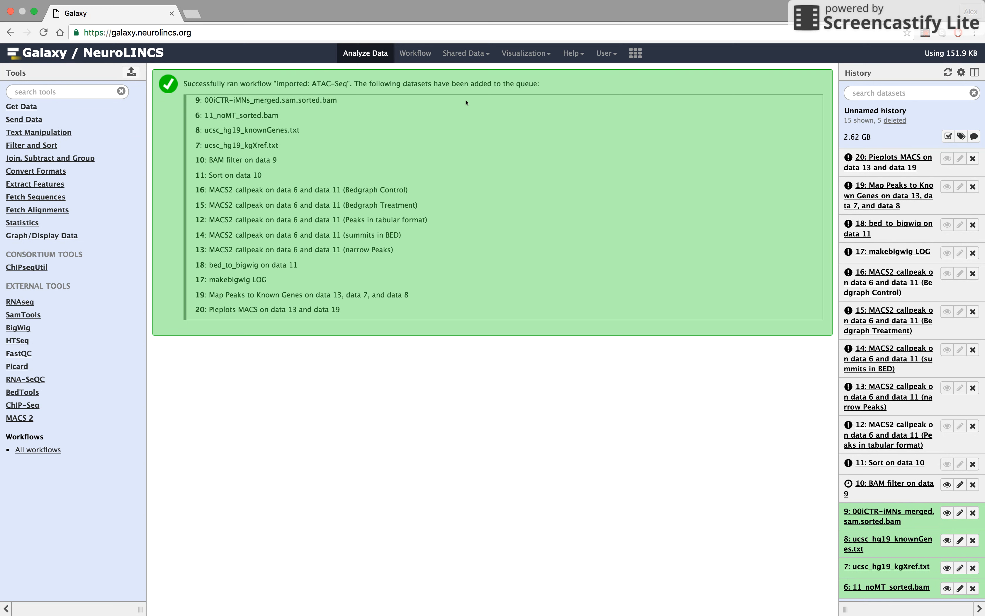
Step: Open the account's workflow list and show the actions available for the imported ATAC-Seq workflow
click(462, 53)
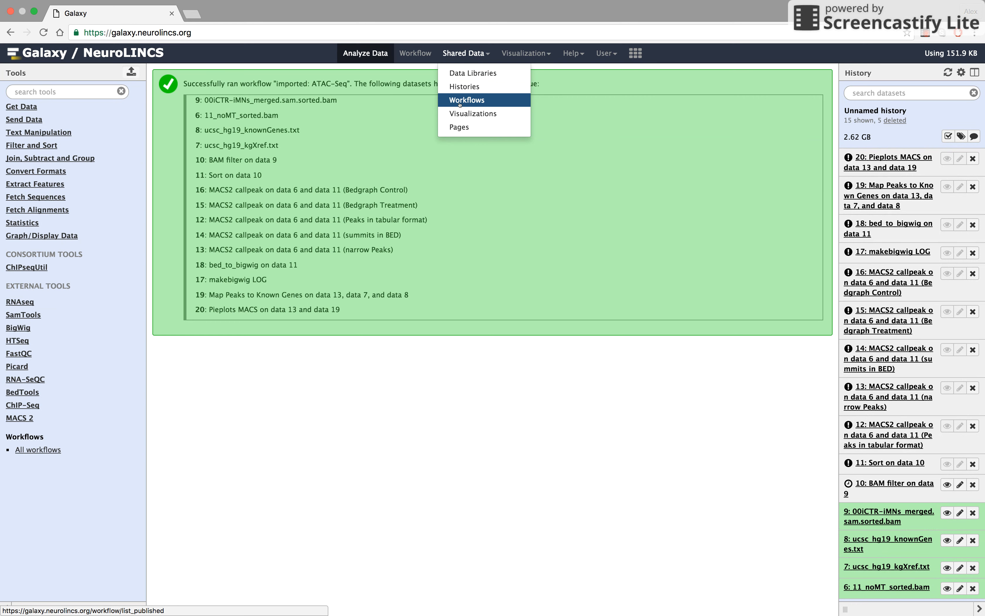
click(415, 53)
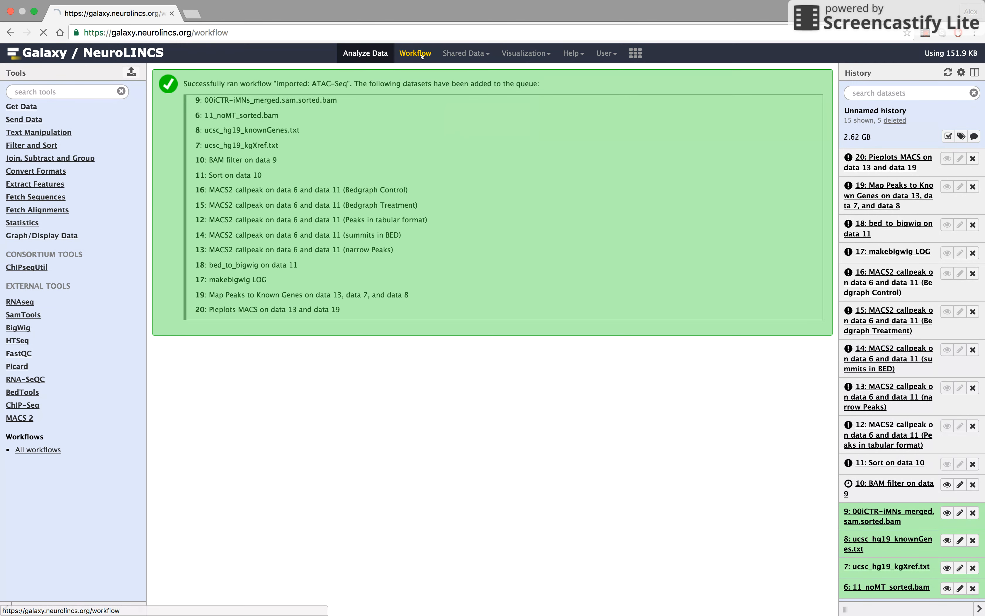
click(63, 130)
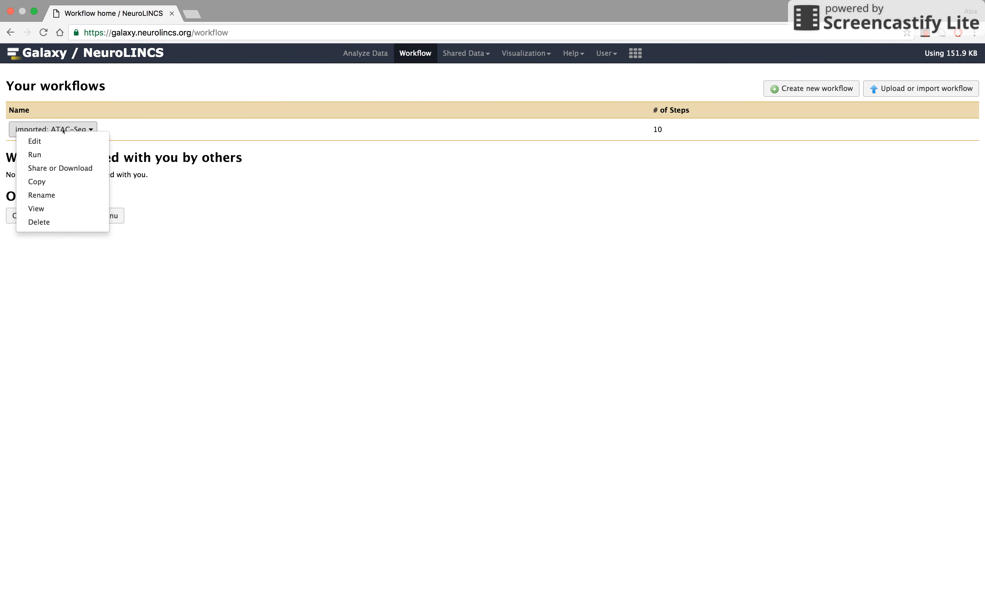
Step: Return to the analysis view and expand the BAM filter dataset in the history to check its job status
click(365, 53)
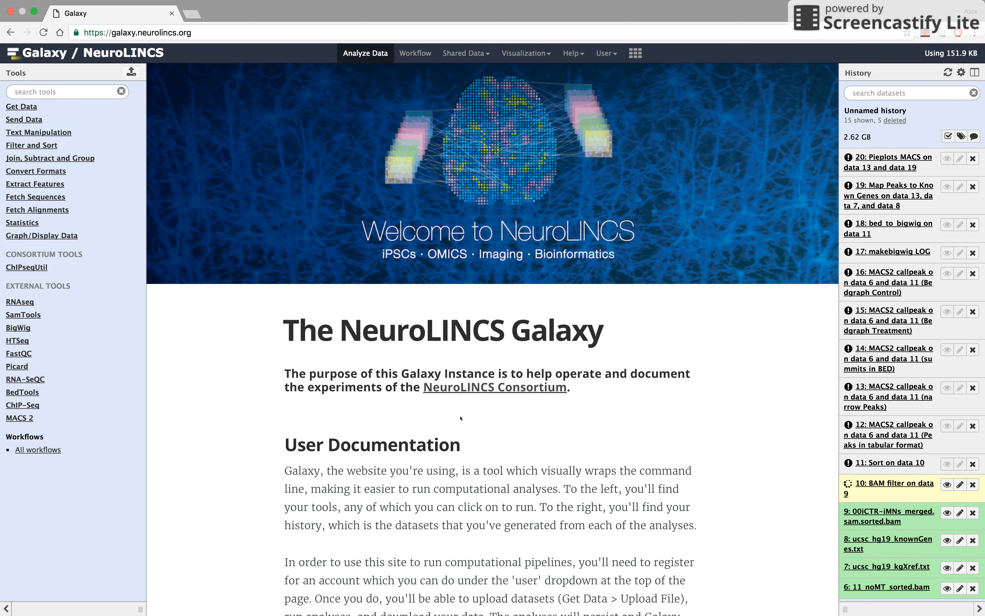
click(897, 486)
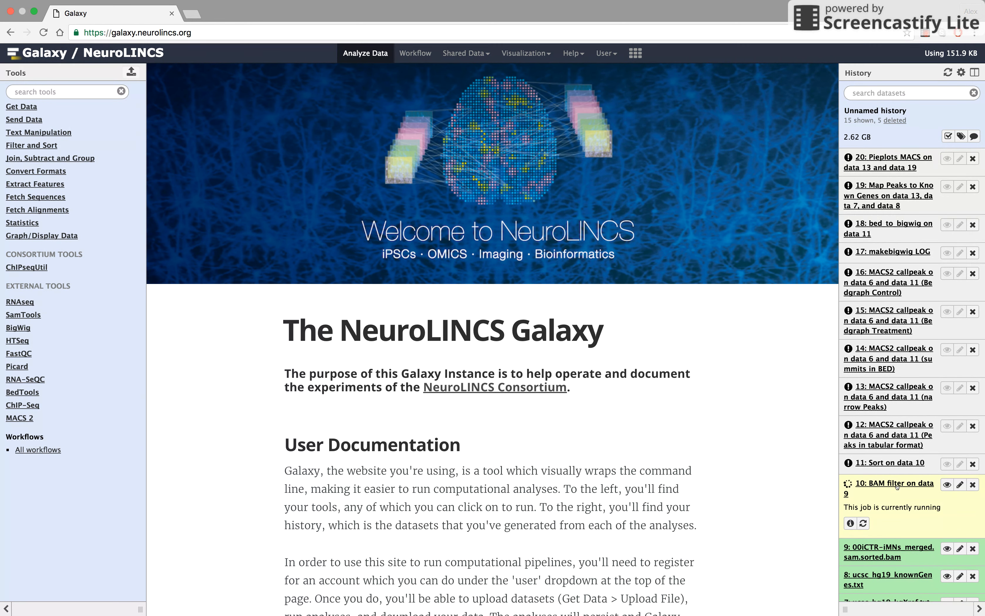